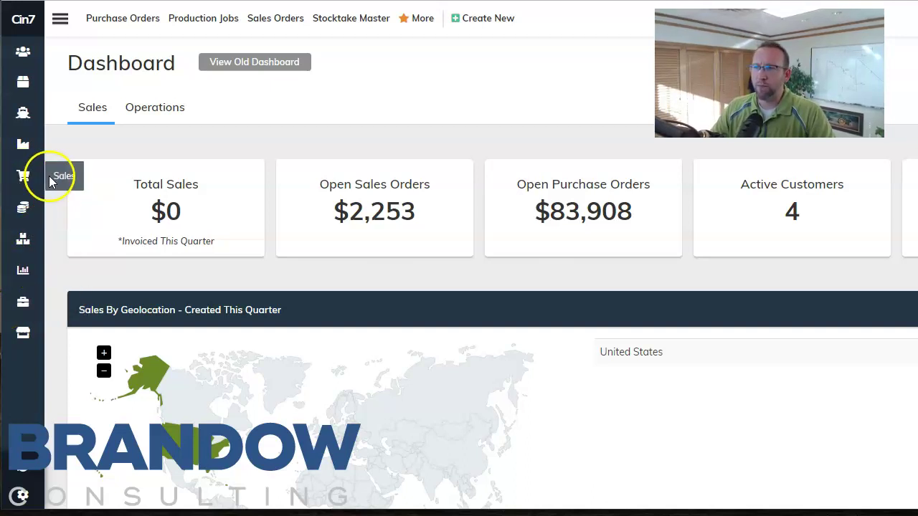
Search the CRM by the customer's first name and open the matching customer record.
left_click(24, 181)
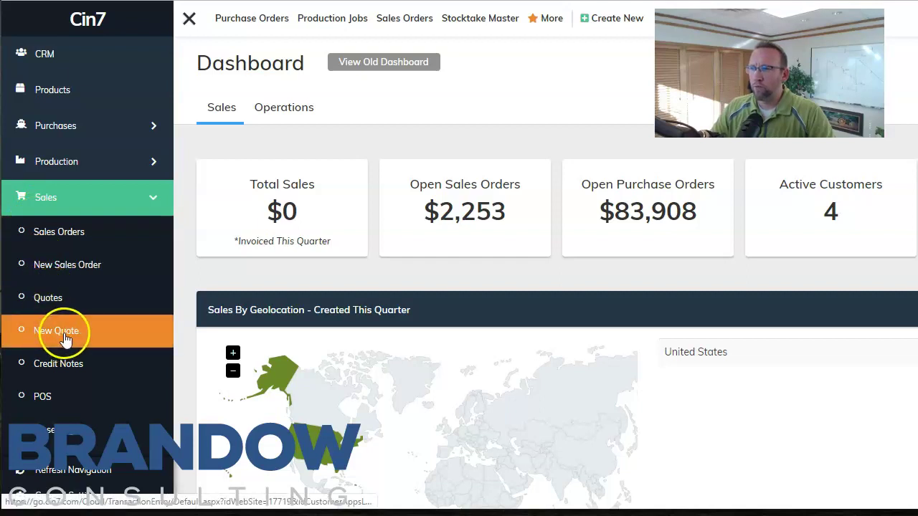
left_click(43, 54)
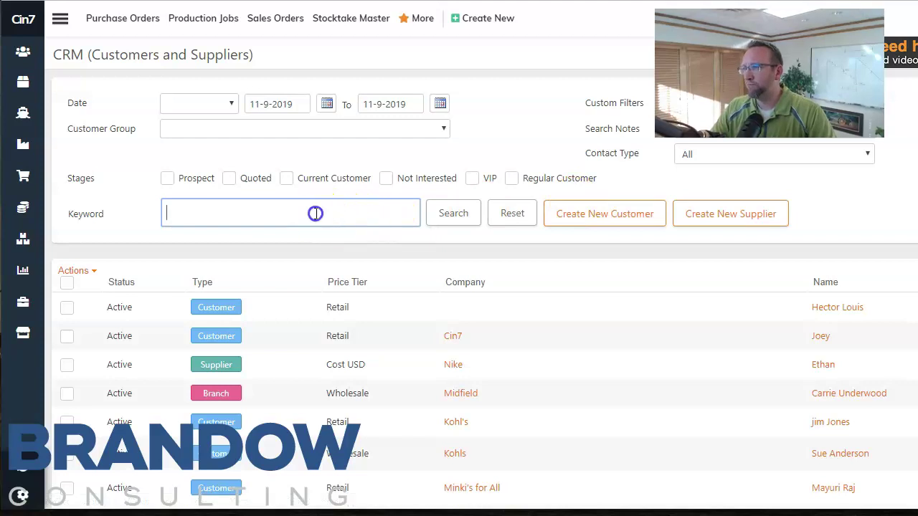
type("hec")
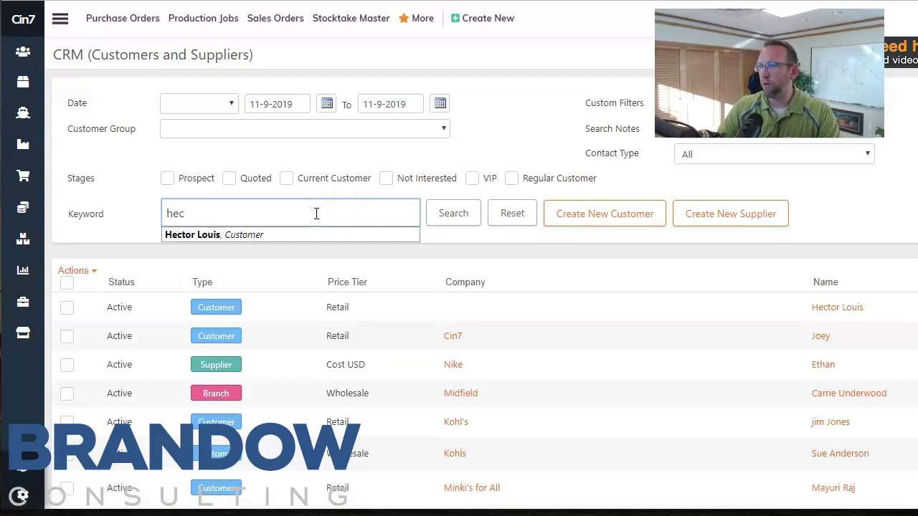
left_click(208, 235)
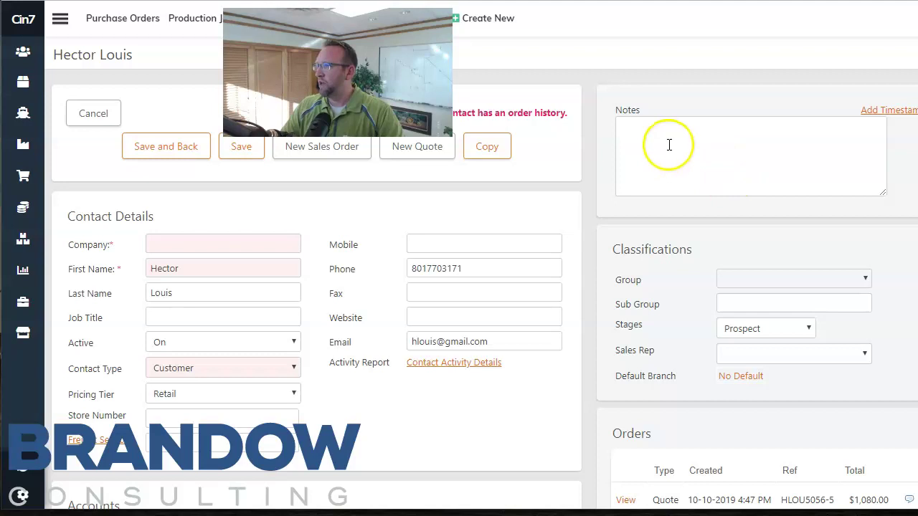
Add a timestamped note reading "what they said" to the contact, then add a second timestamp to the notes.
left_click(879, 111)
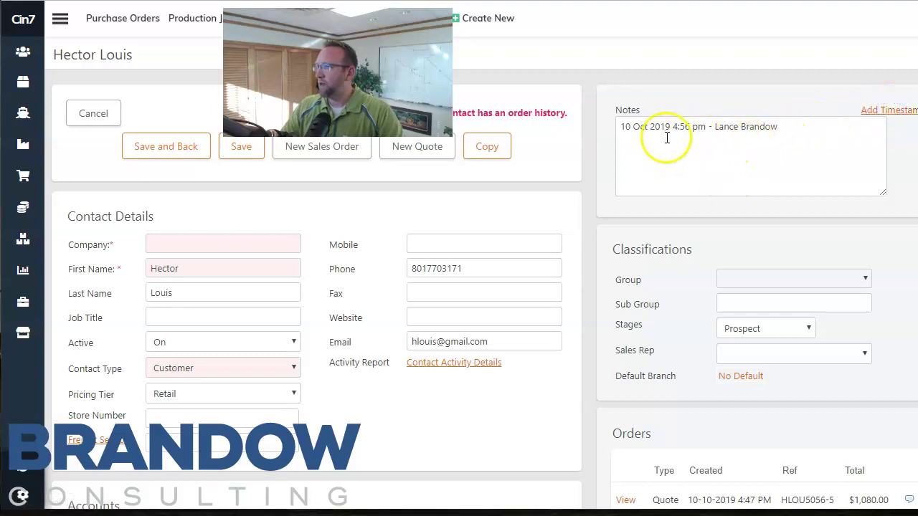
left_click(789, 132)
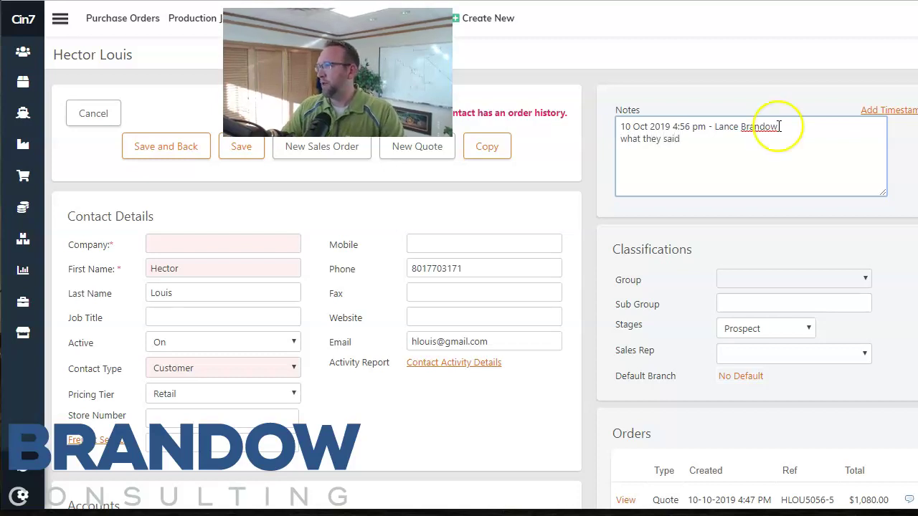
left_click(891, 111)
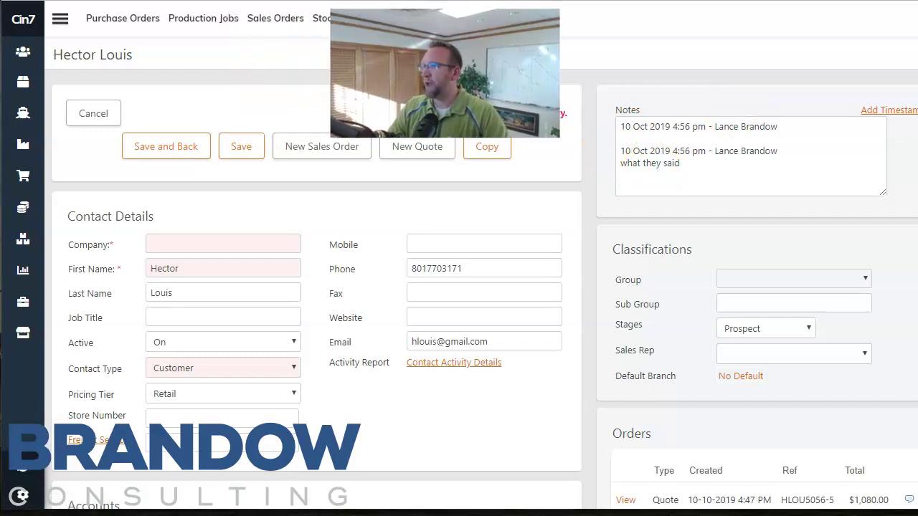
Review the contact's order history and start a new quote from the customer record.
left_click(413, 148)
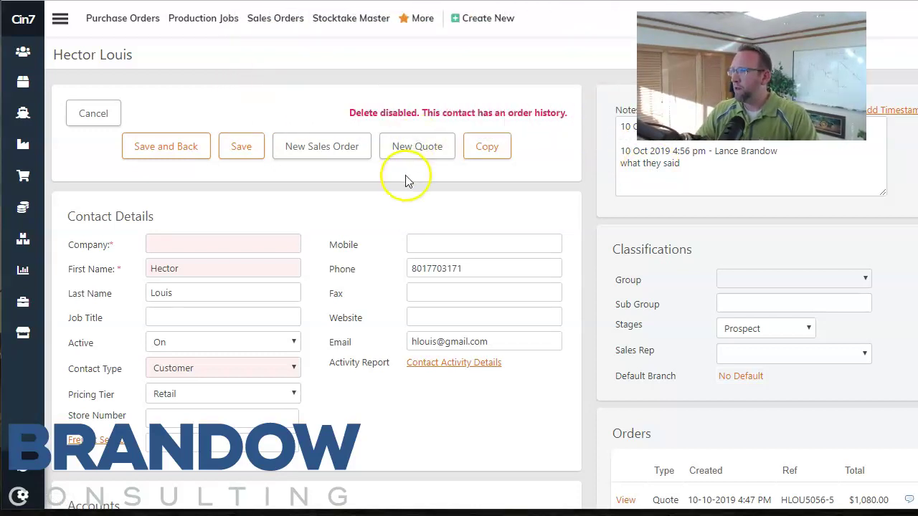
scroll(438, 215, "down", 3)
scroll(445, 221, "down", 2)
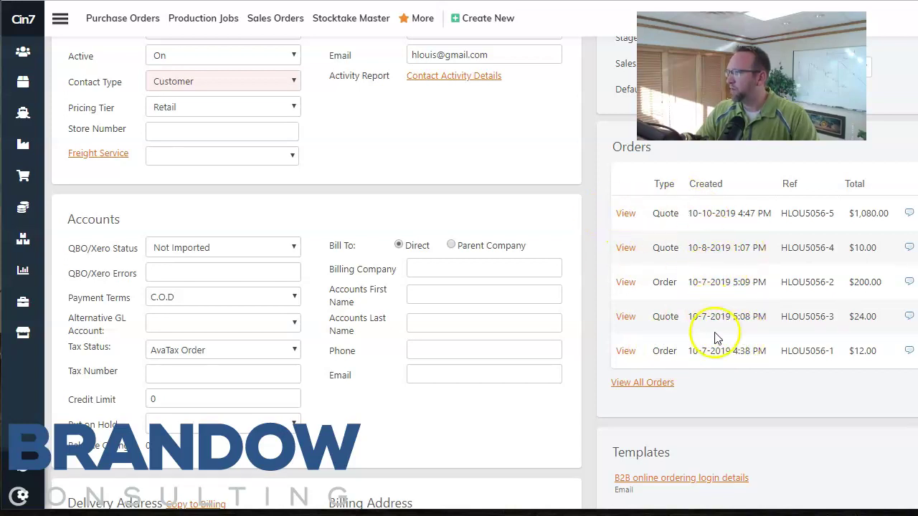
scroll(716, 337, "up", 5)
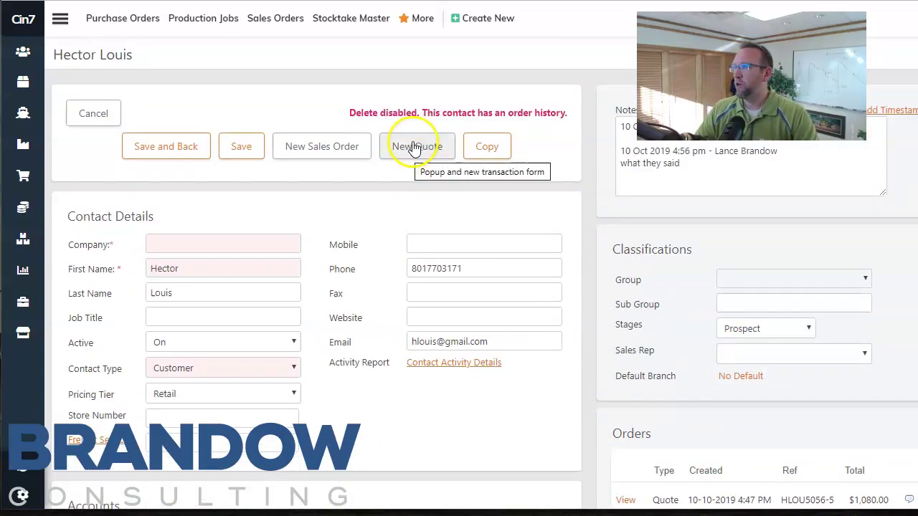
left_click(416, 148)
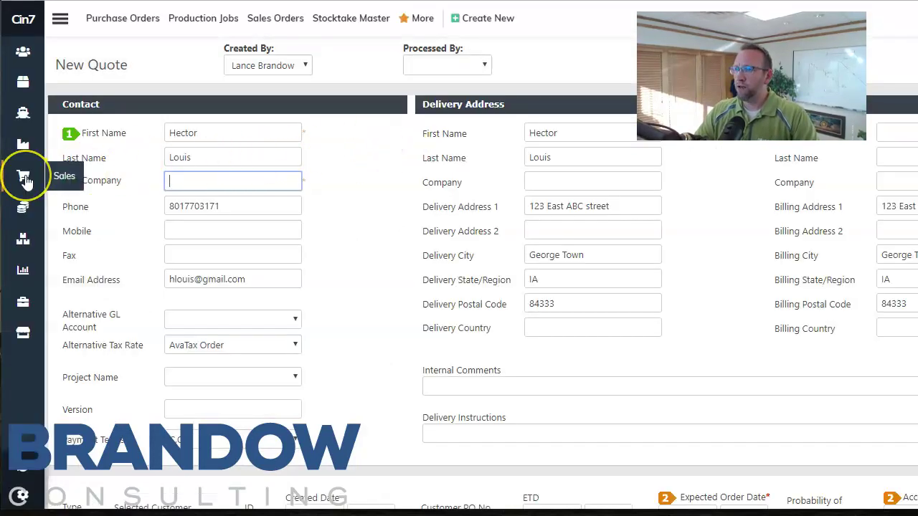
left_click(24, 180)
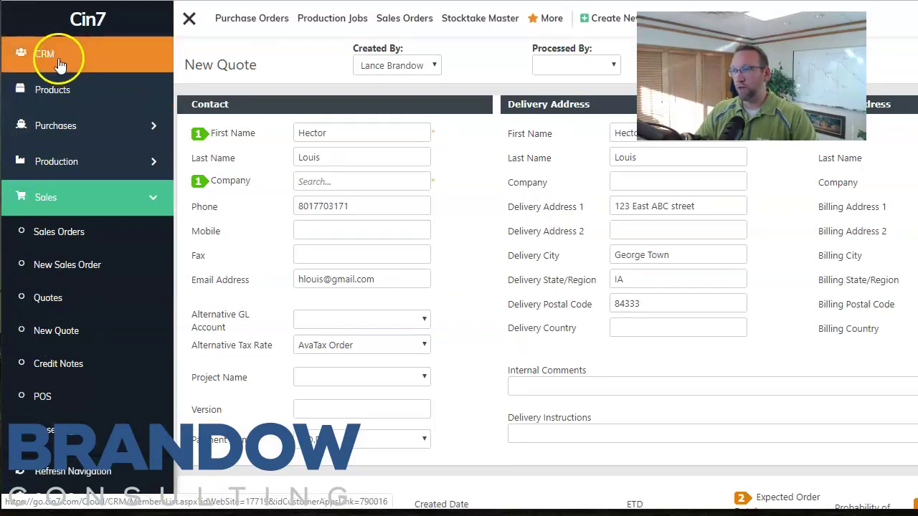
left_click(350, 184)
left_click(188, 19)
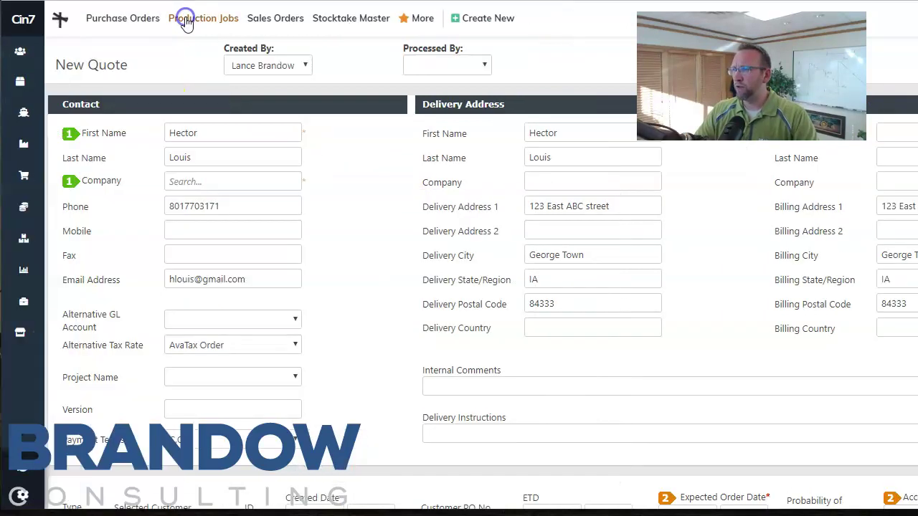
left_click(185, 182)
left_click(326, 173)
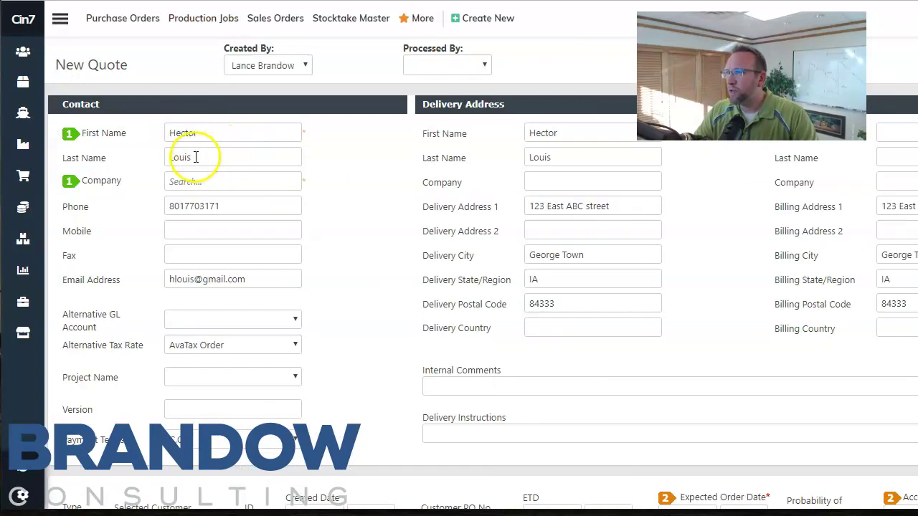
left_click(385, 205)
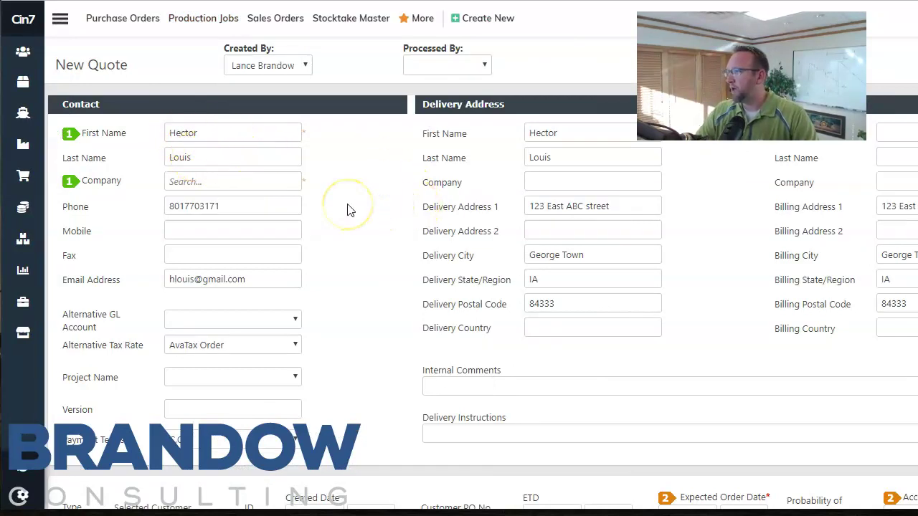
scroll(348, 208, "down", 2)
scroll(349, 208, "up", 2)
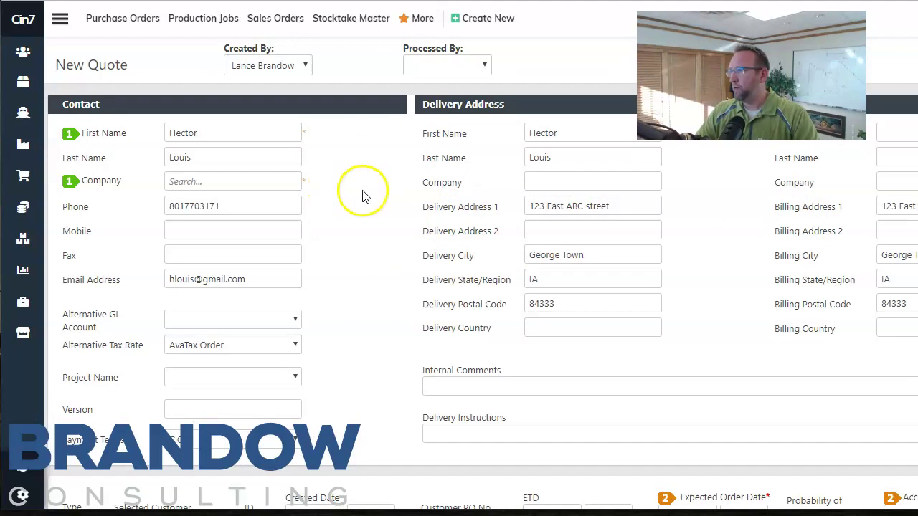
Set the quote's probability of winning to 40% and its expected order date to one week out, 10-17-2019.
scroll(362, 196, "down", 3)
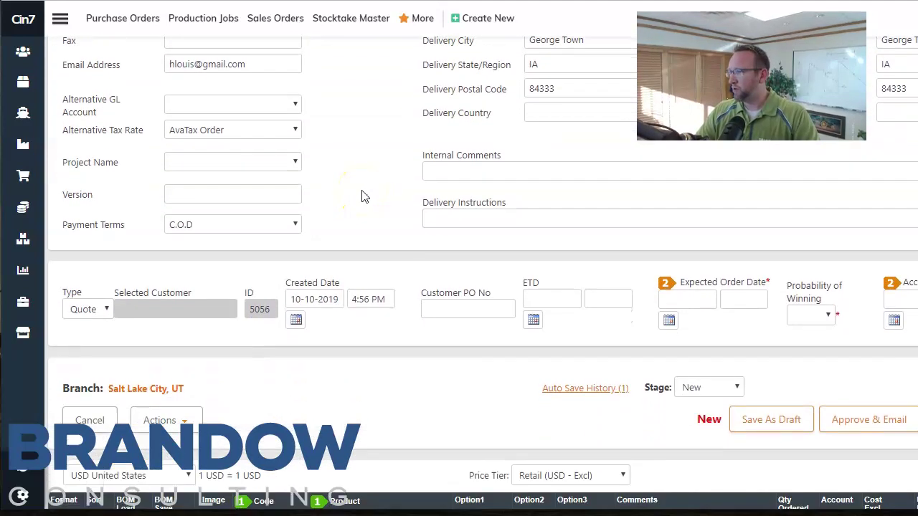
scroll(362, 196, "down", 1)
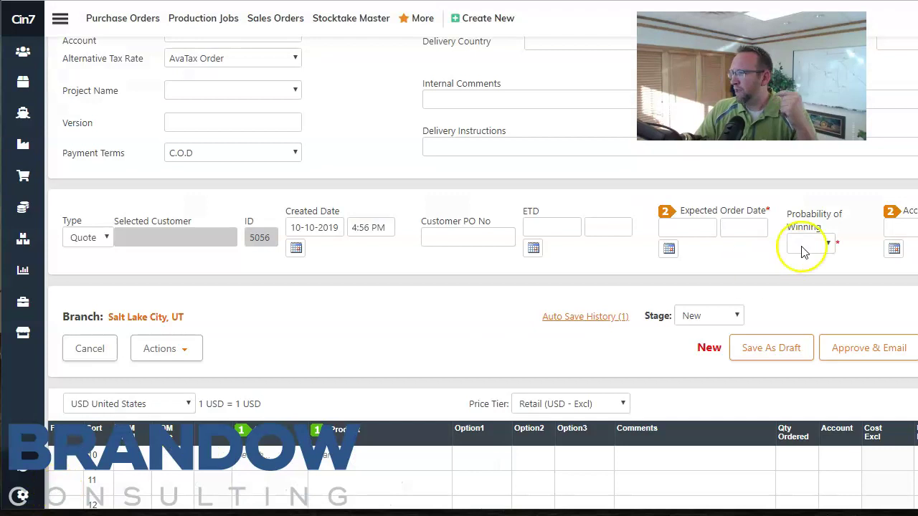
left_click(826, 245)
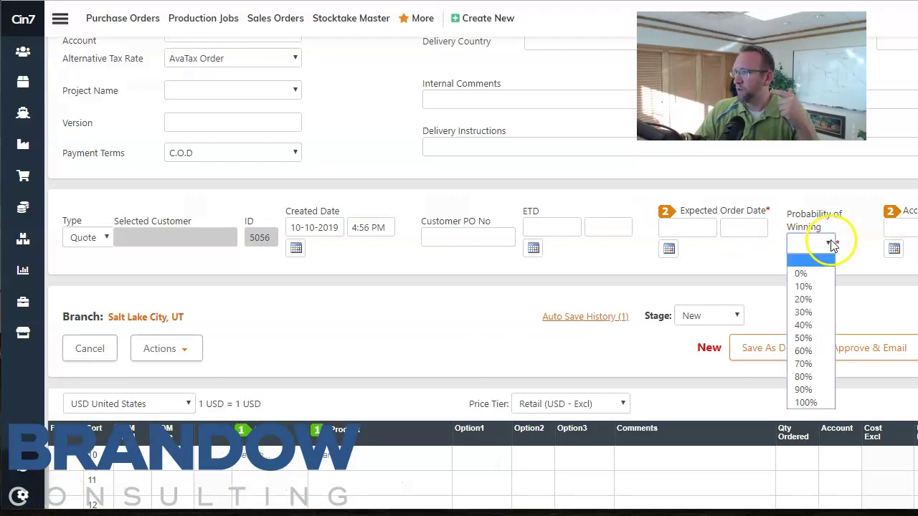
left_click(814, 325)
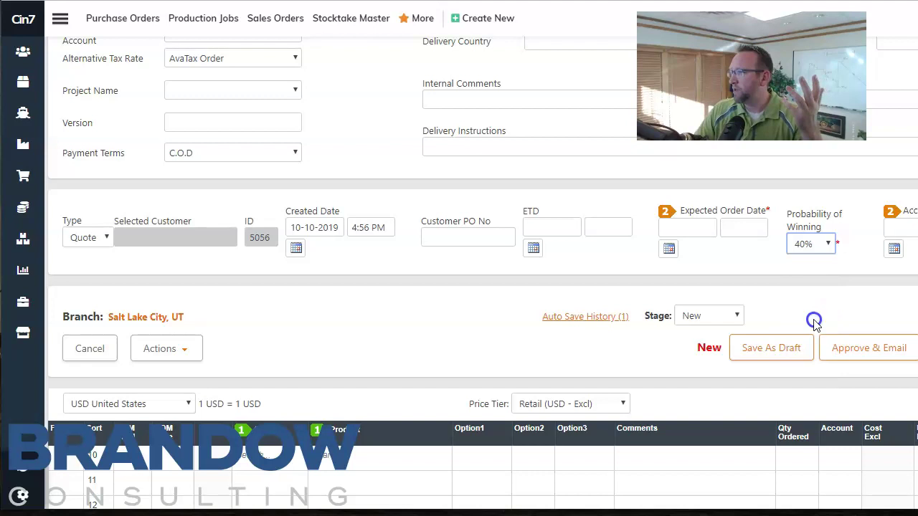
left_click(710, 229)
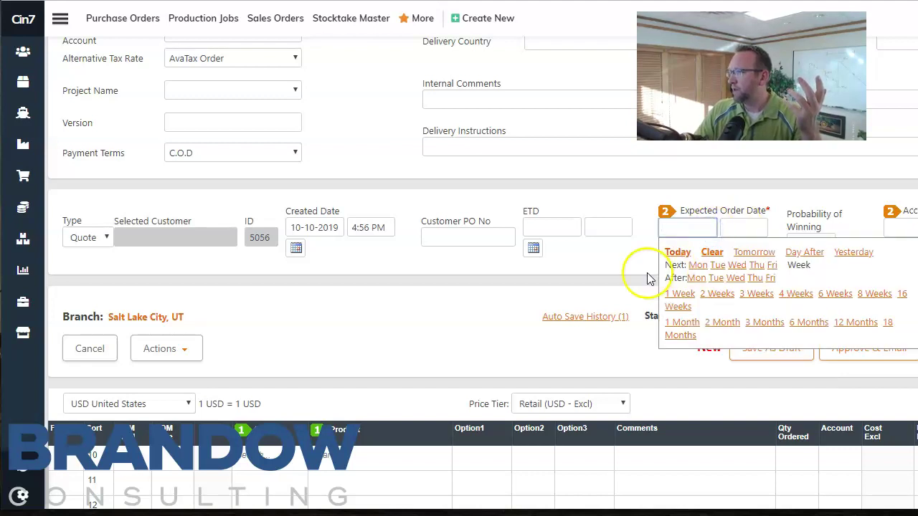
left_click(679, 294)
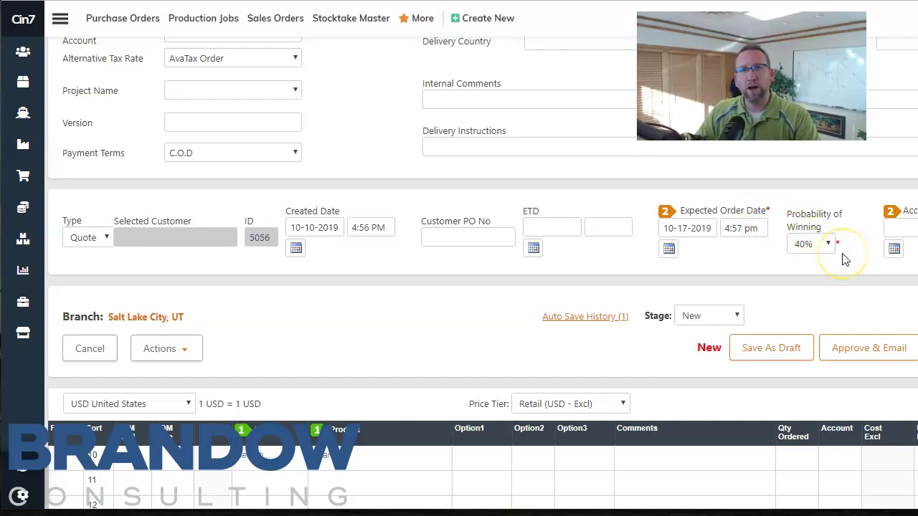
Add the product Anchor-12x1 as the first line item of the quote.
scroll(390, 344, "down", 1)
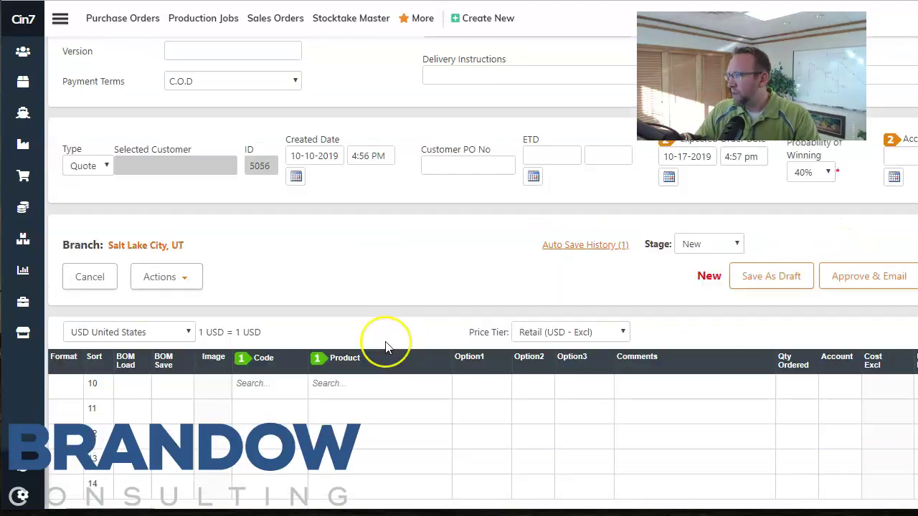
scroll(386, 347, "up", 1)
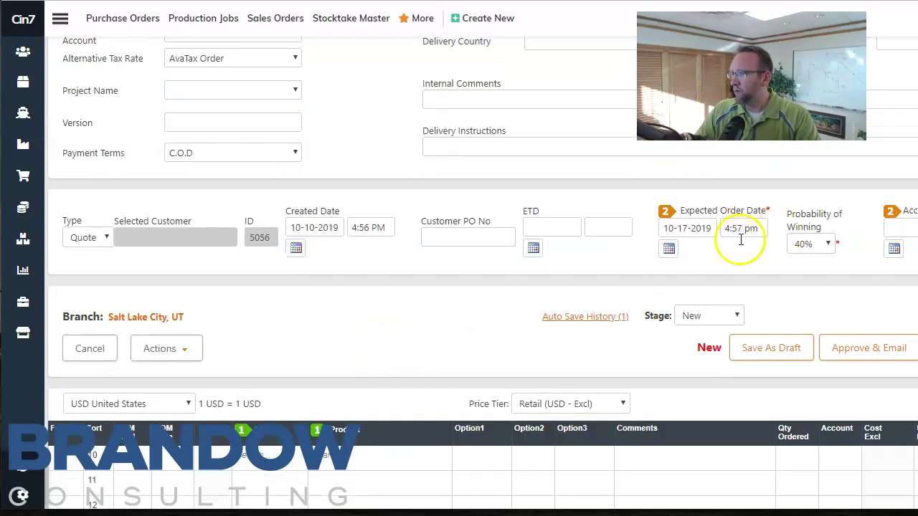
scroll(363, 316, "down", 2)
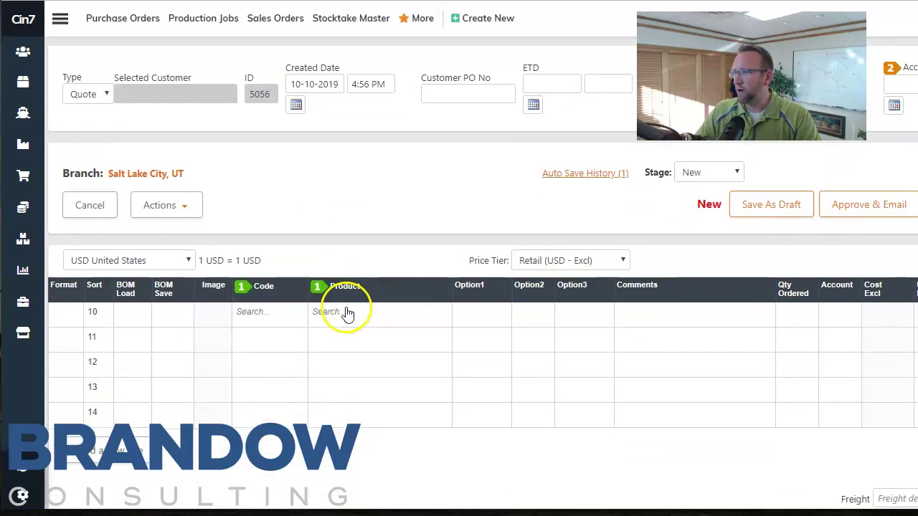
left_click(252, 316)
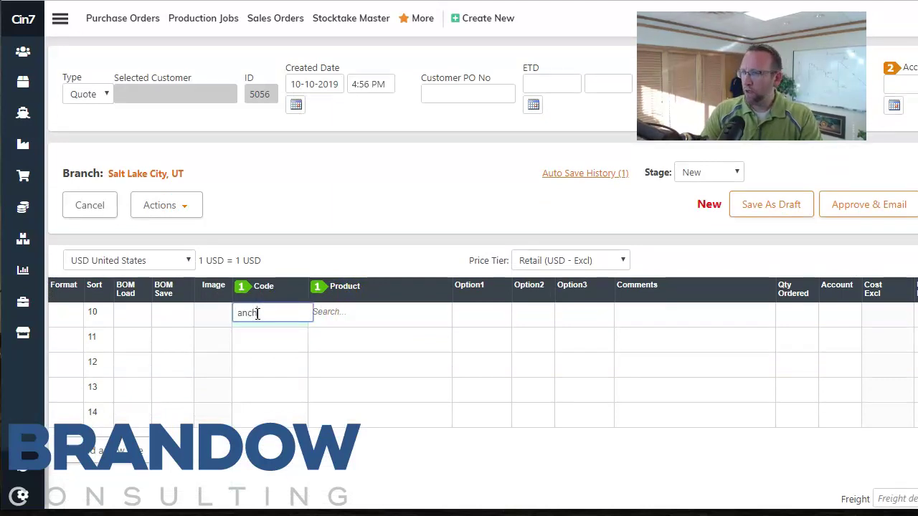
type("anch")
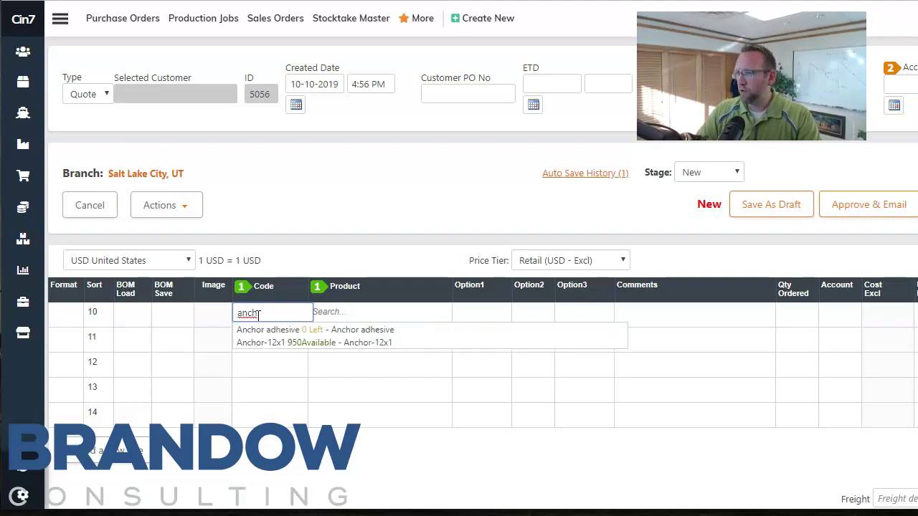
left_click(255, 345)
Add Spring and Pin - BL as the second and third line items of the quote.
left_click(254, 337)
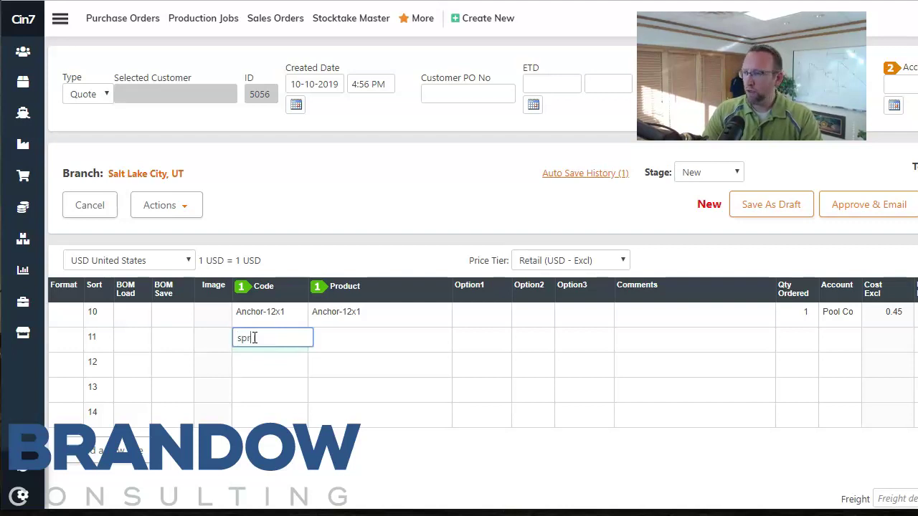
type("sprin")
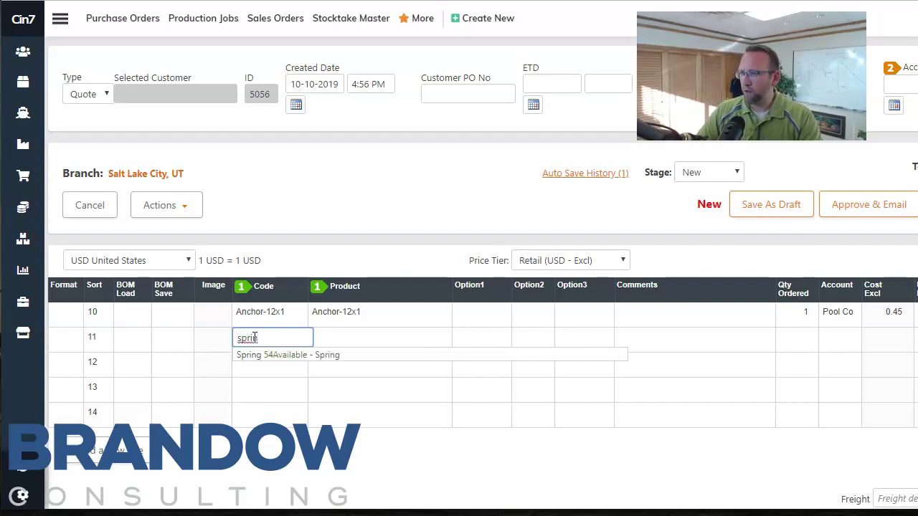
left_click(266, 358)
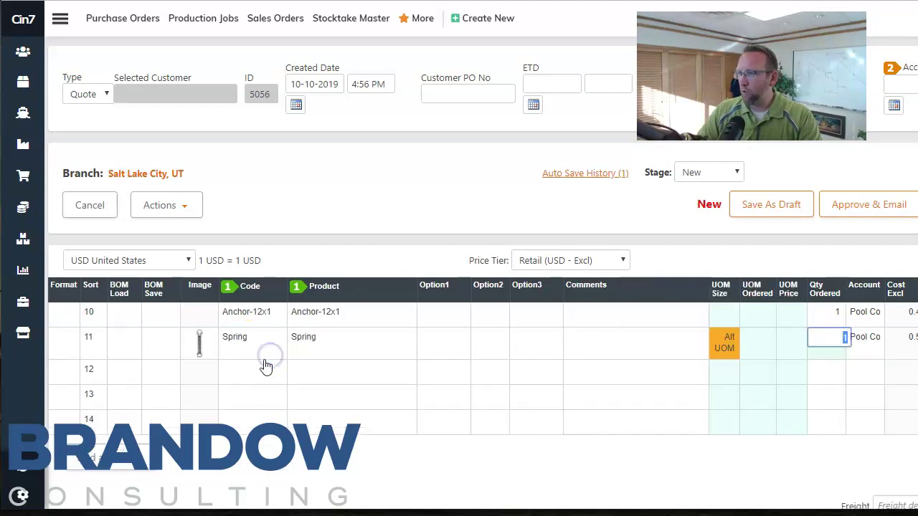
left_click(243, 370)
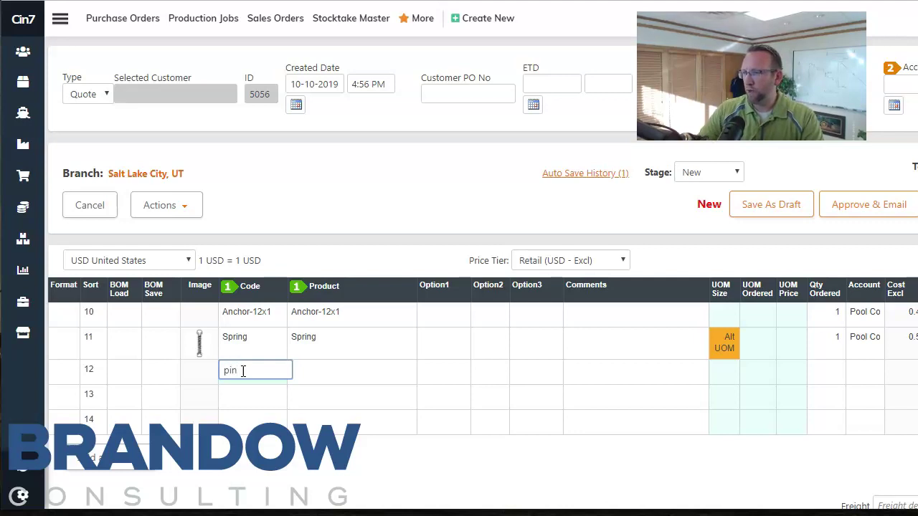
type("pin")
key("Return")
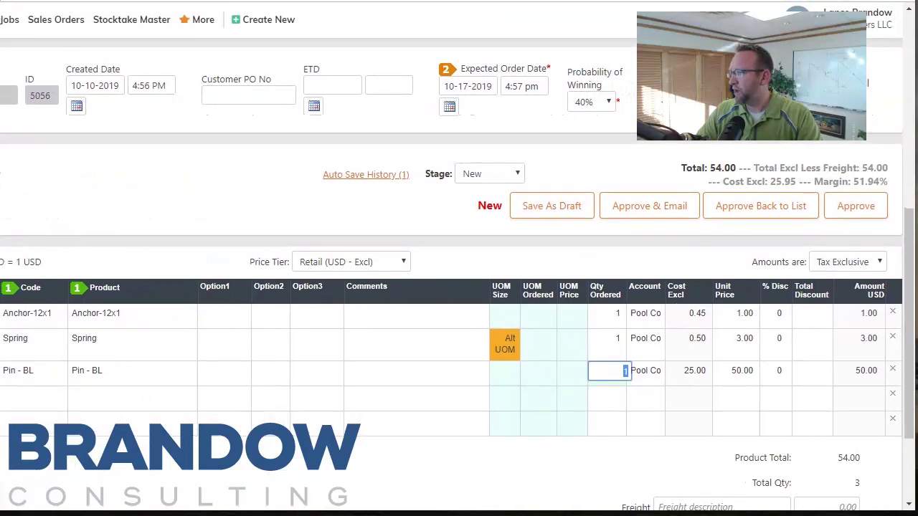
Set the ordered quantity to 20 for the Anchor-12x1, Spring and Pin - BL lines.
left_click(607, 314)
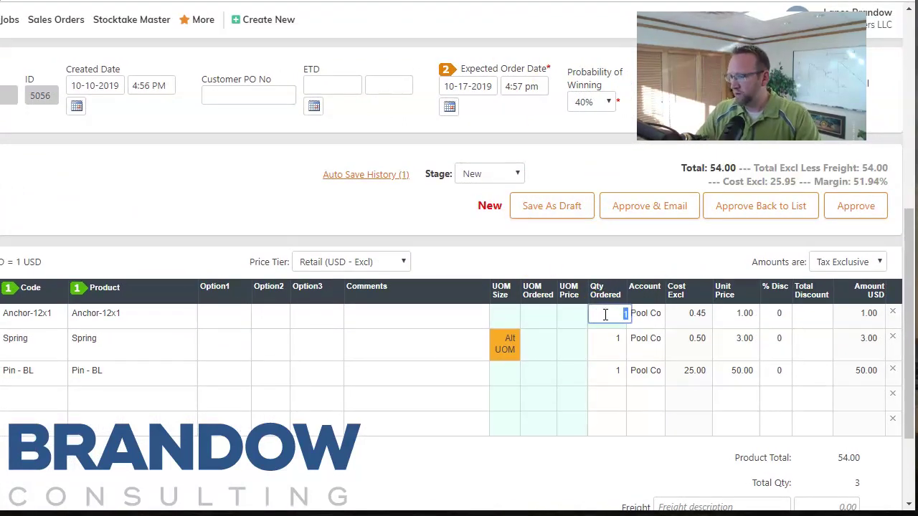
left_click(604, 341)
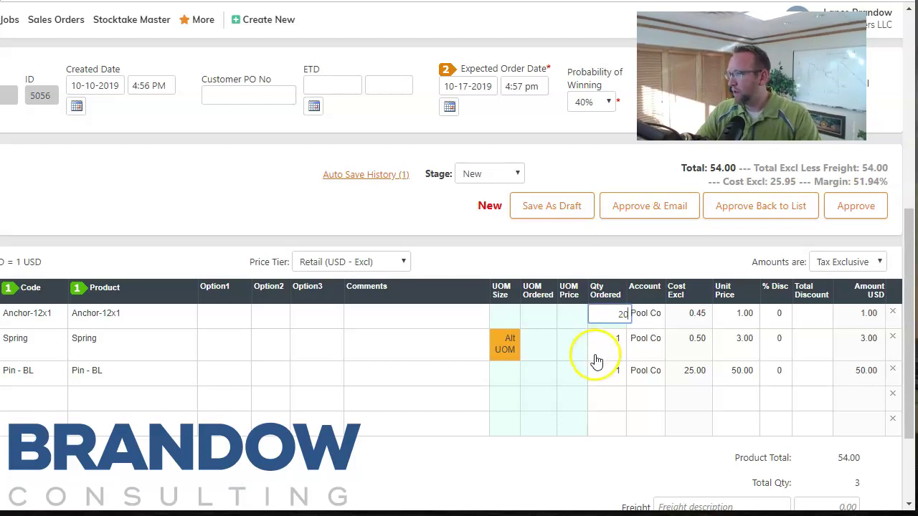
type("20")
left_click(604, 370)
type("20")
key("Return")
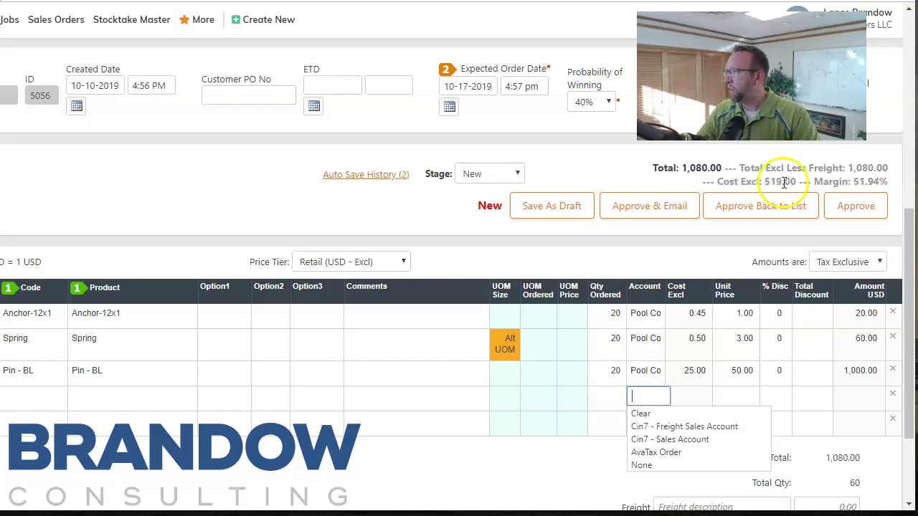
Check the quote's totals, approve it for emailing, and review the drafted message to the customer.
left_click_drag(908, 241, 907, 295)
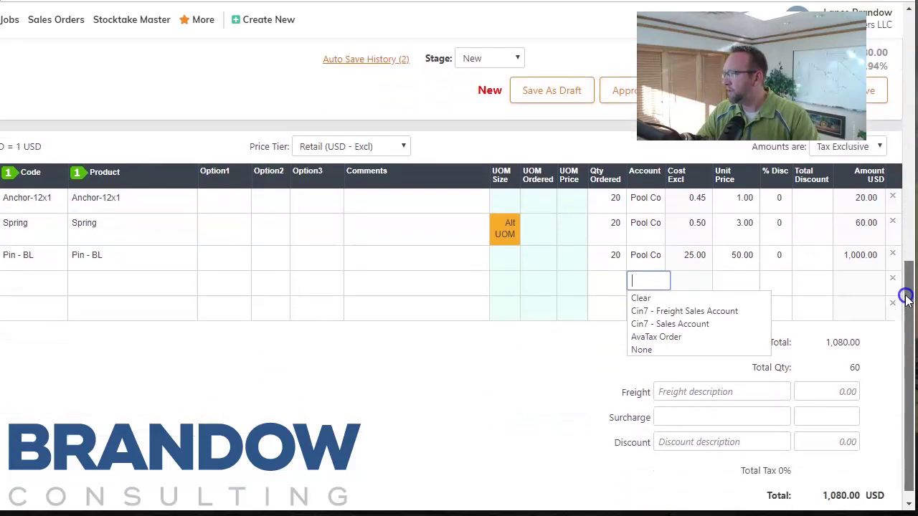
left_click_drag(901, 394, 914, 310)
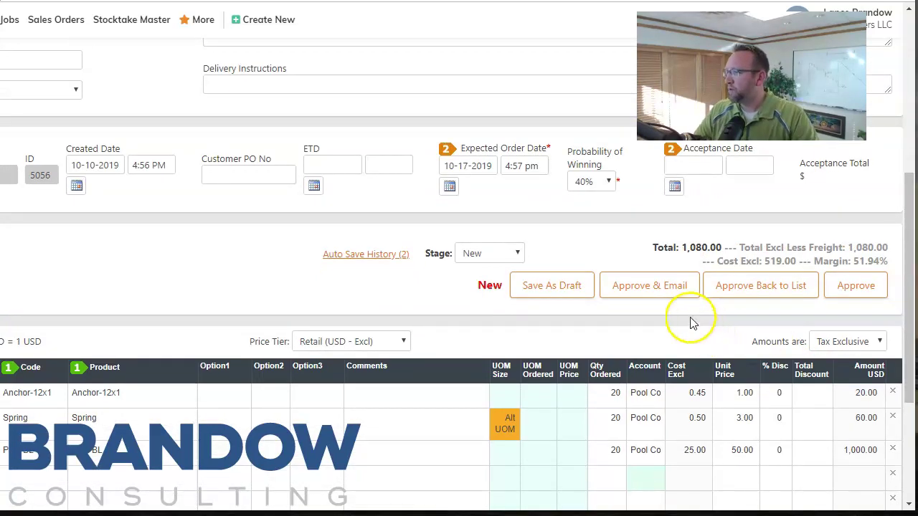
left_click(635, 291)
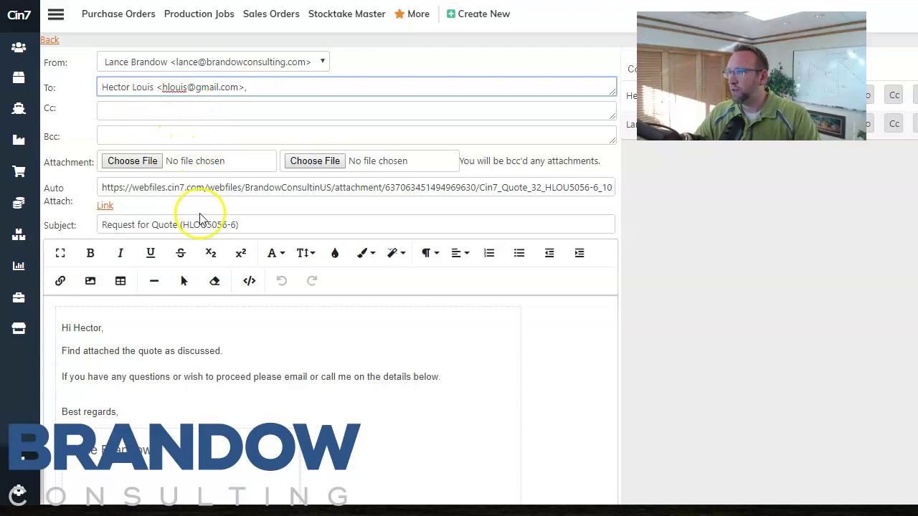
scroll(215, 352, "down", 2)
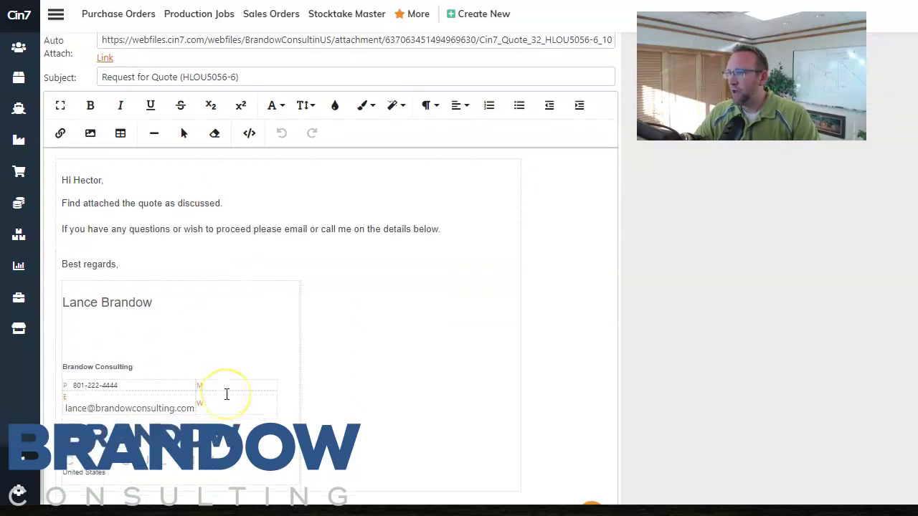
scroll(226, 395, "down", 1)
scroll(225, 389, "up", 3)
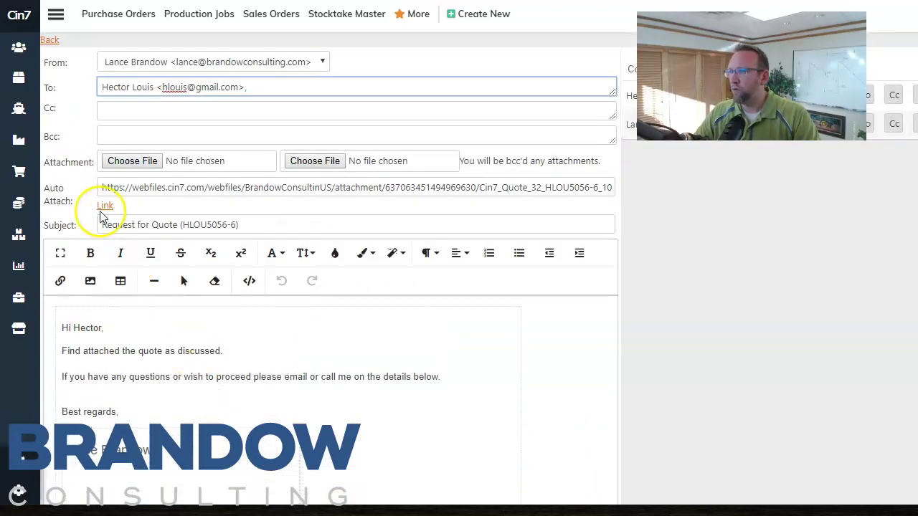